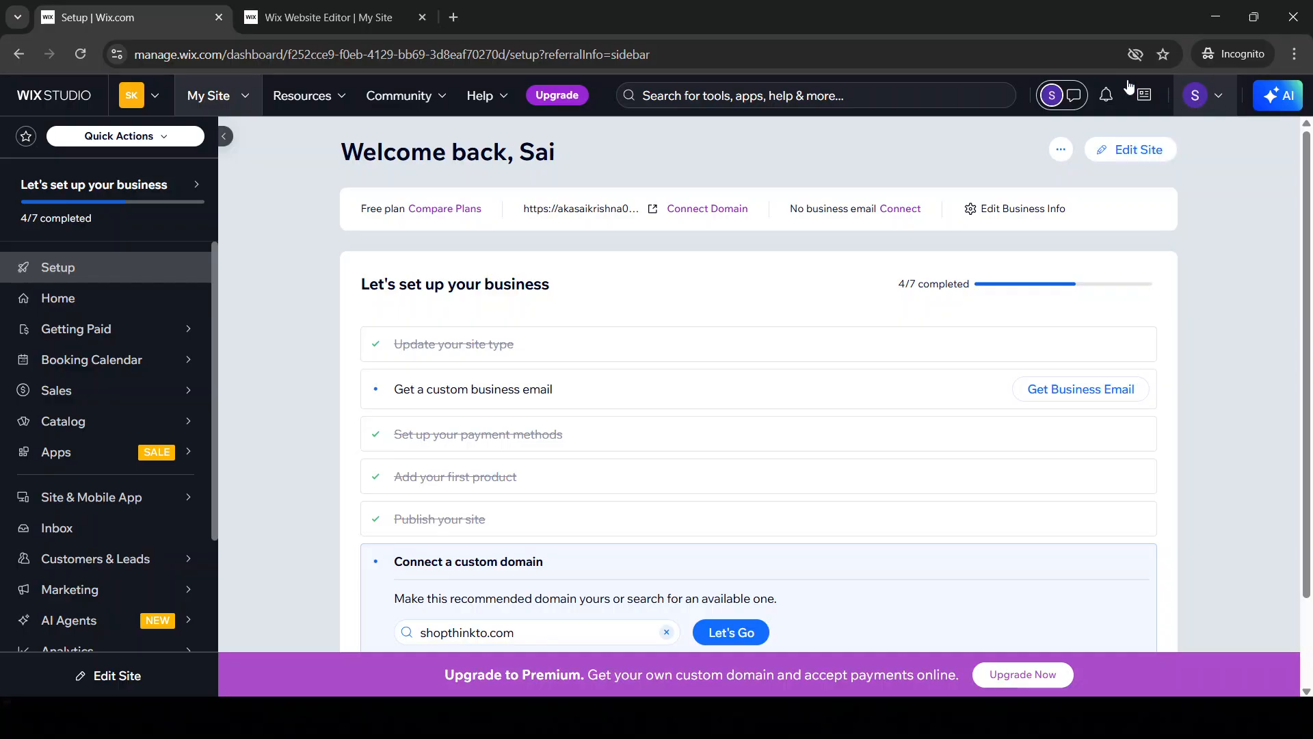
Step: Open the Marketing Home page from the site dashboard
{"action": "scroll", "coordinate": [113, 348], "scroll_direction": "down", "scroll_amount": 2}
{"action": "mouse_move", "coordinate": [114, 350]}
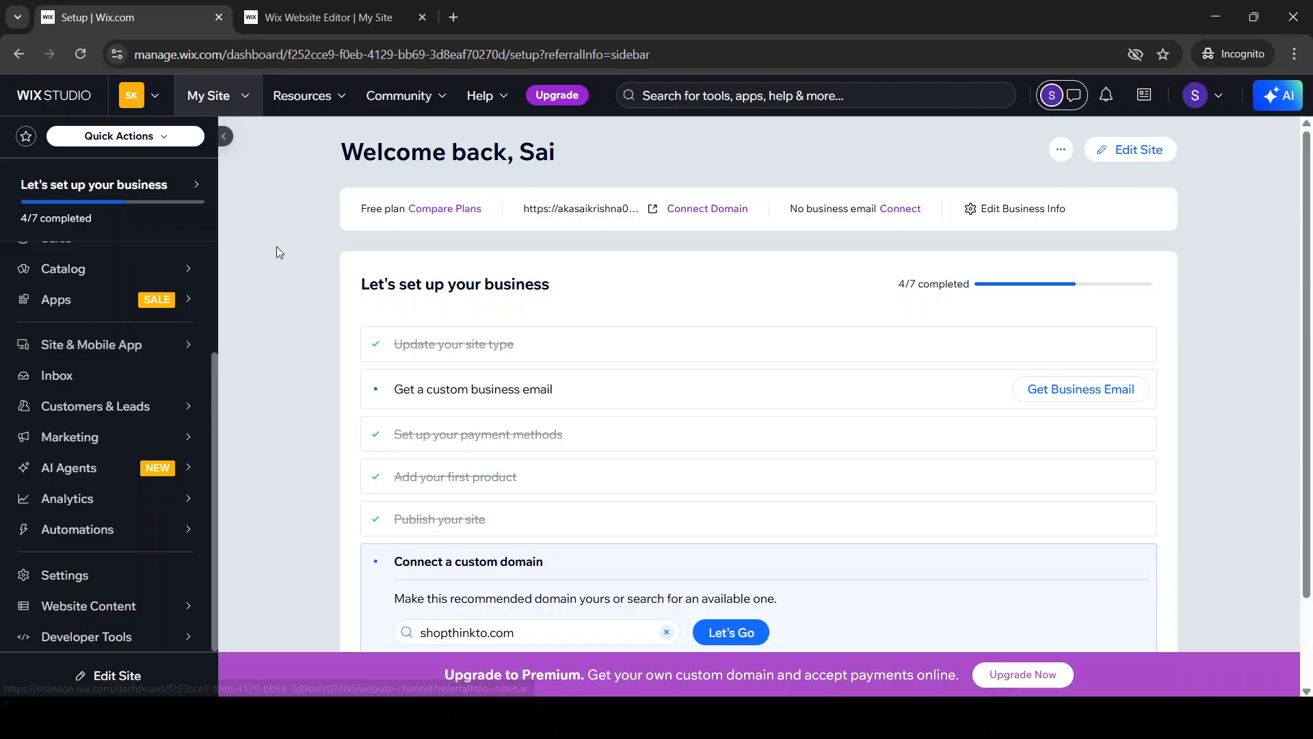
{"action": "mouse_move", "coordinate": [179, 183]}
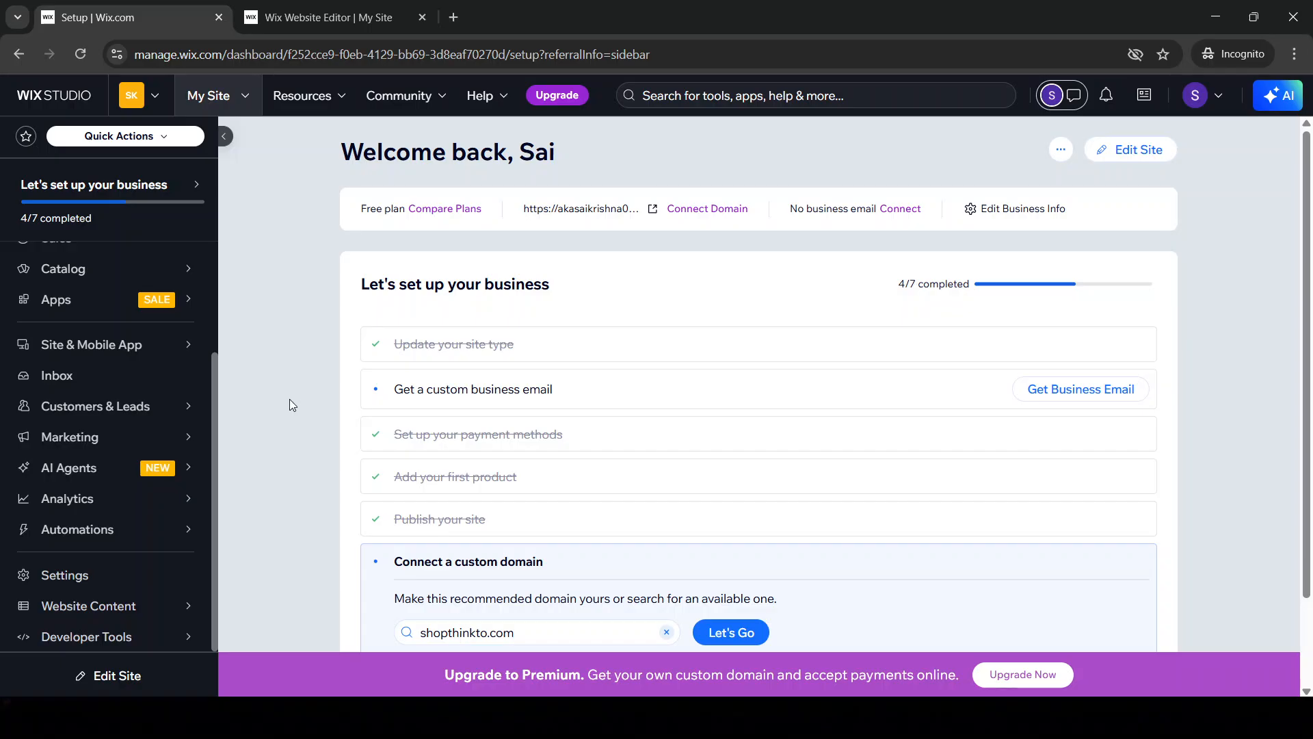
{"action": "left_click", "coordinate": [68, 438]}
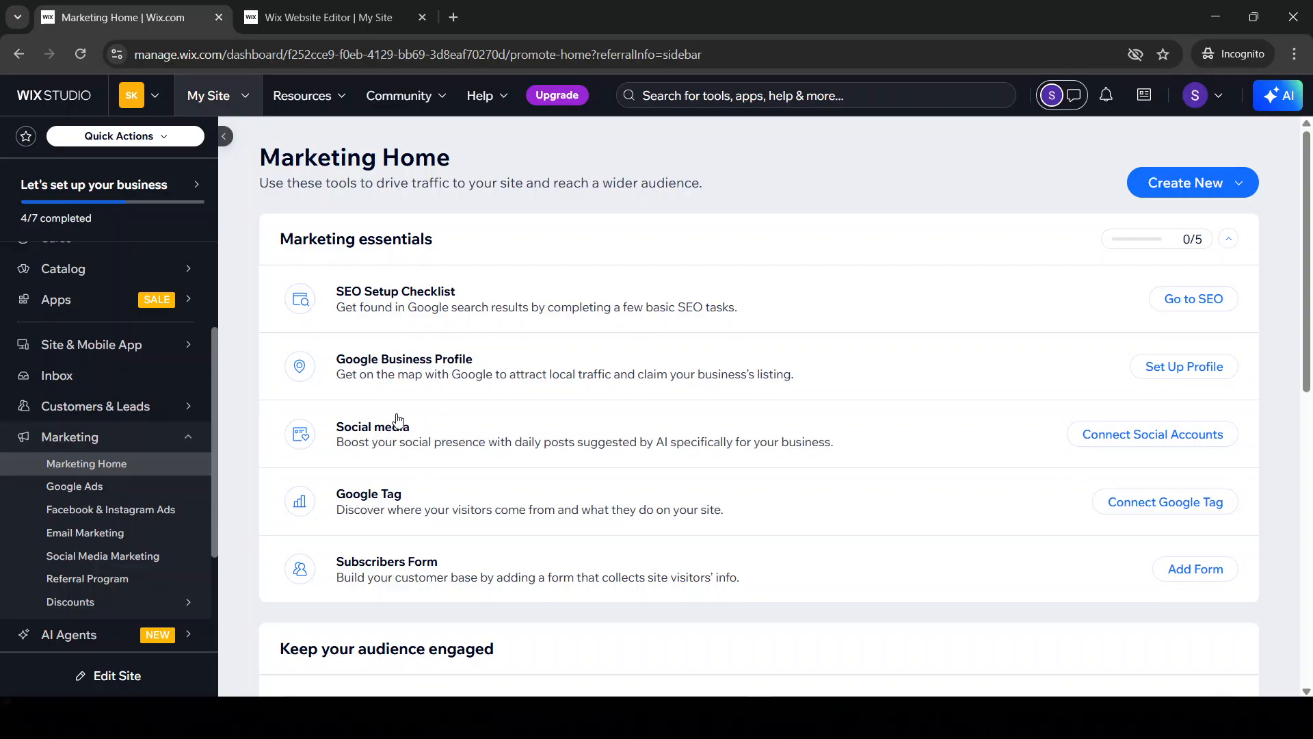
Step: Open the site's automations page from the Email Automations marketing tool
{"action": "scroll", "coordinate": [399, 418], "scroll_direction": "down", "scroll_amount": 4}
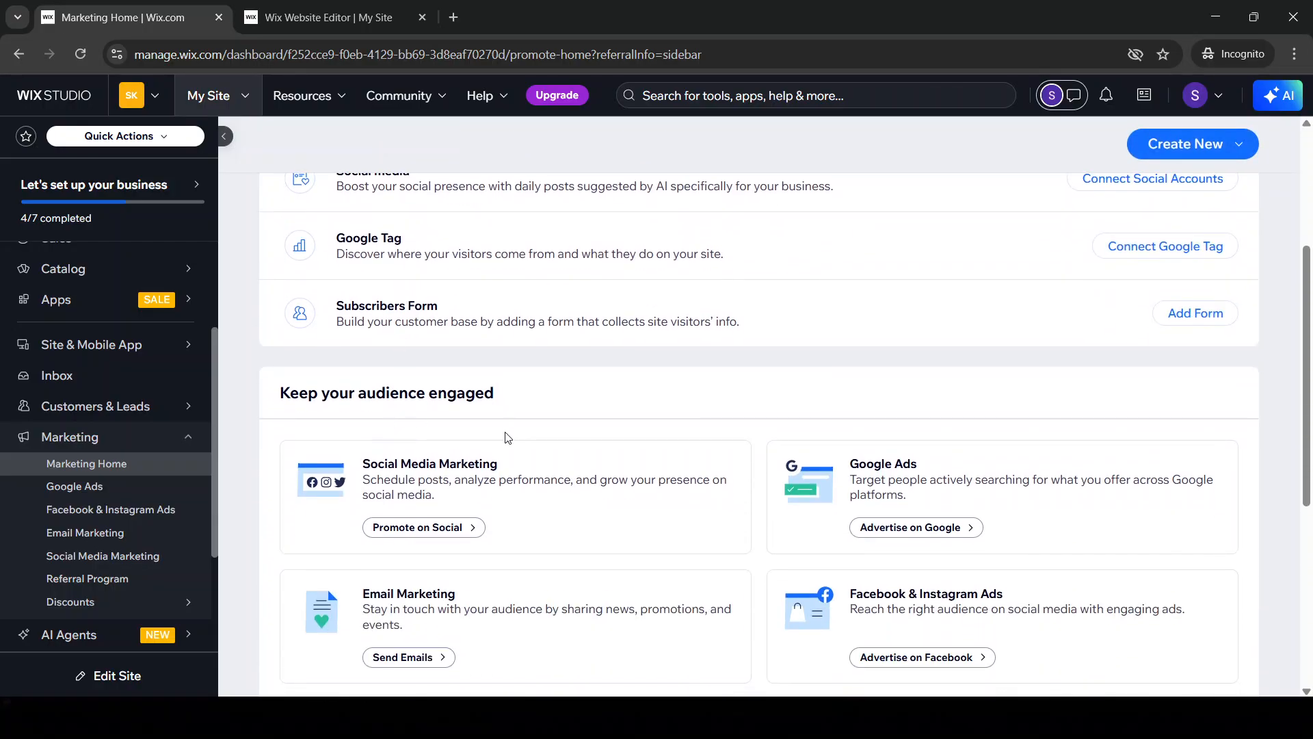
{"action": "scroll", "coordinate": [506, 417], "scroll_direction": "down", "scroll_amount": 4}
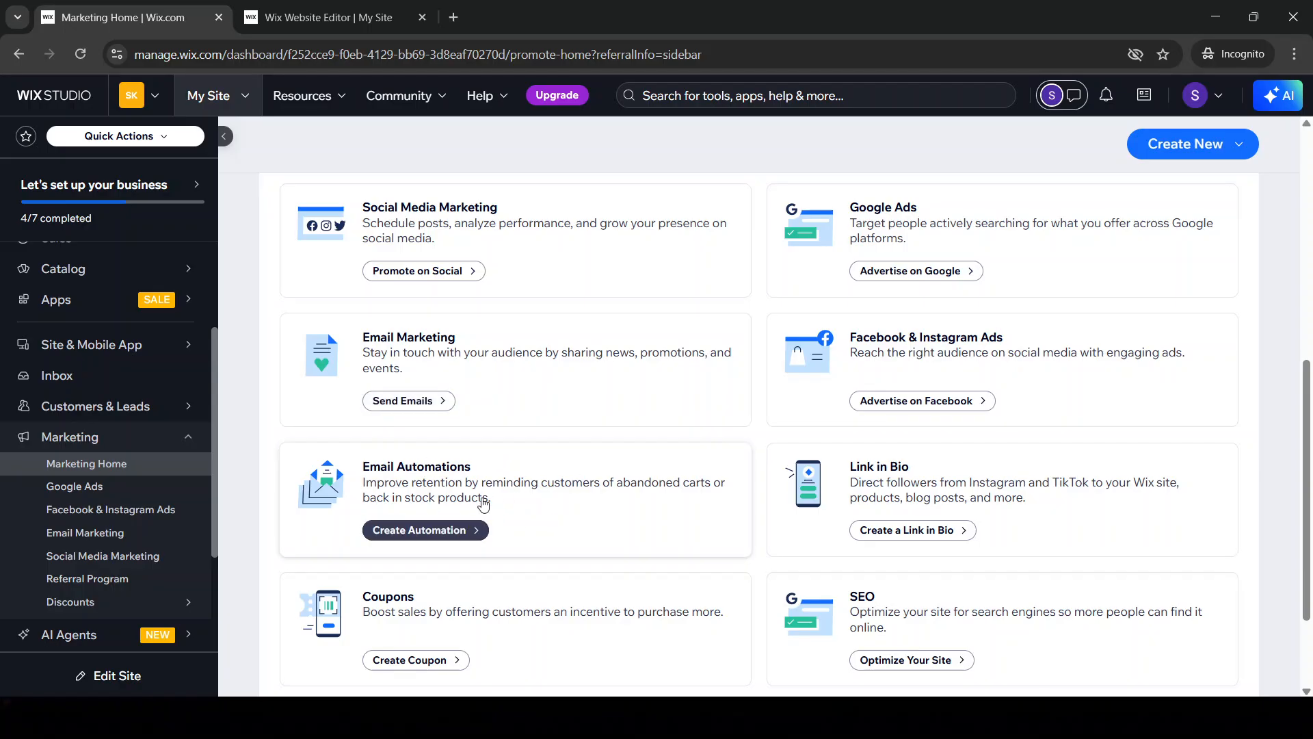
{"action": "left_click", "coordinate": [449, 531]}
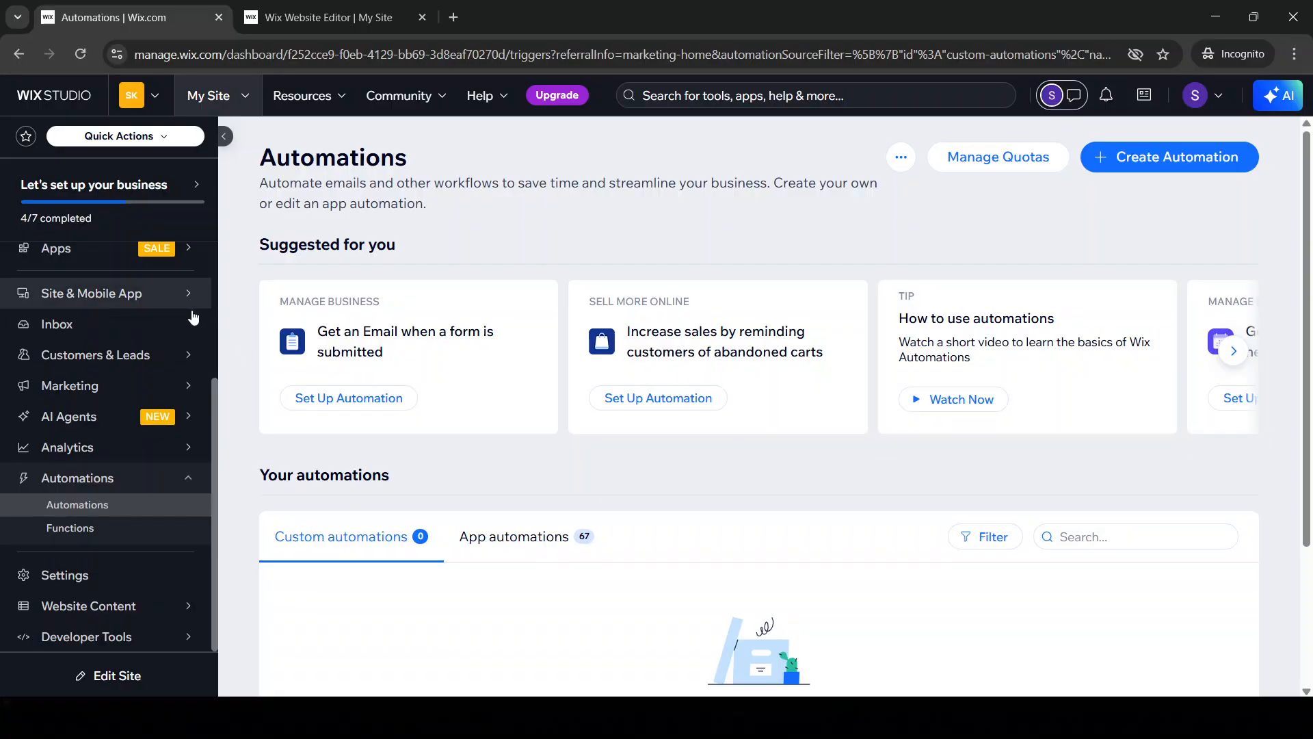
Step: Create a new automation from the Sell more online suggestion "Email visitors to recover abandoned carts"
{"action": "left_click", "coordinate": [1232, 360]}
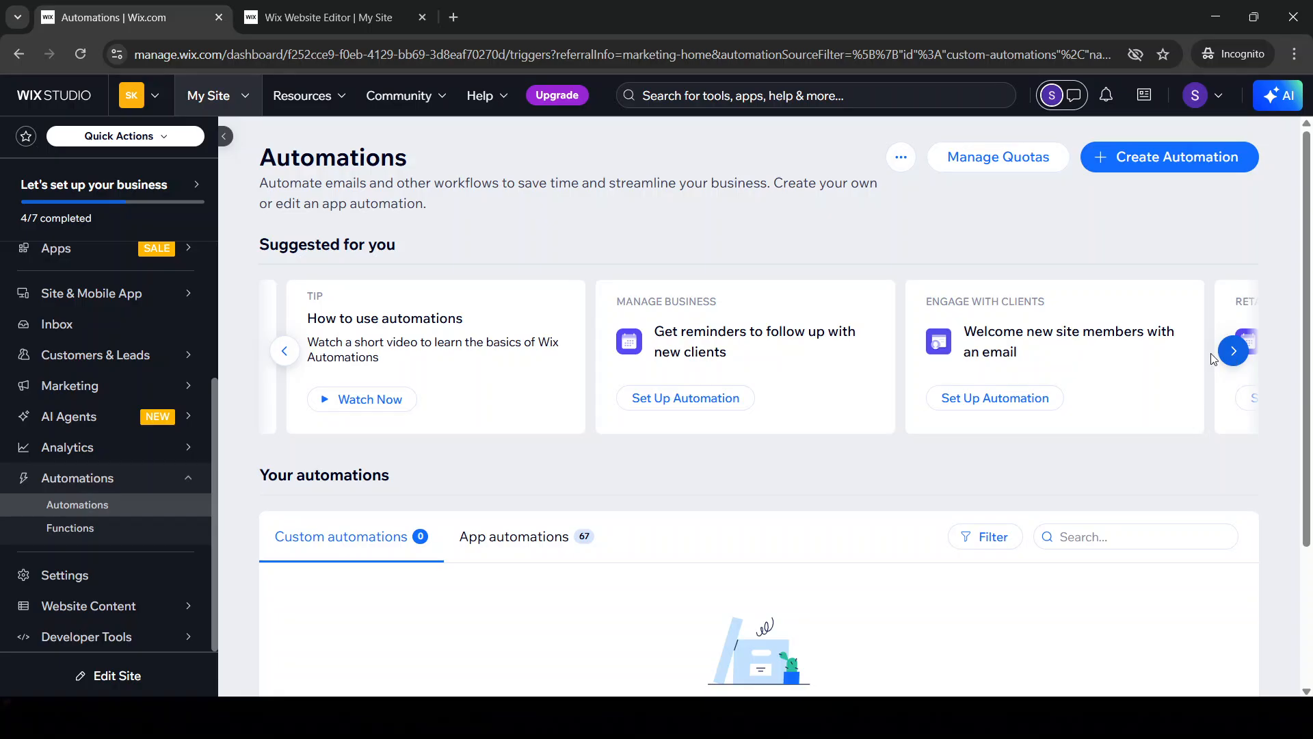
{"action": "left_click", "coordinate": [1234, 351]}
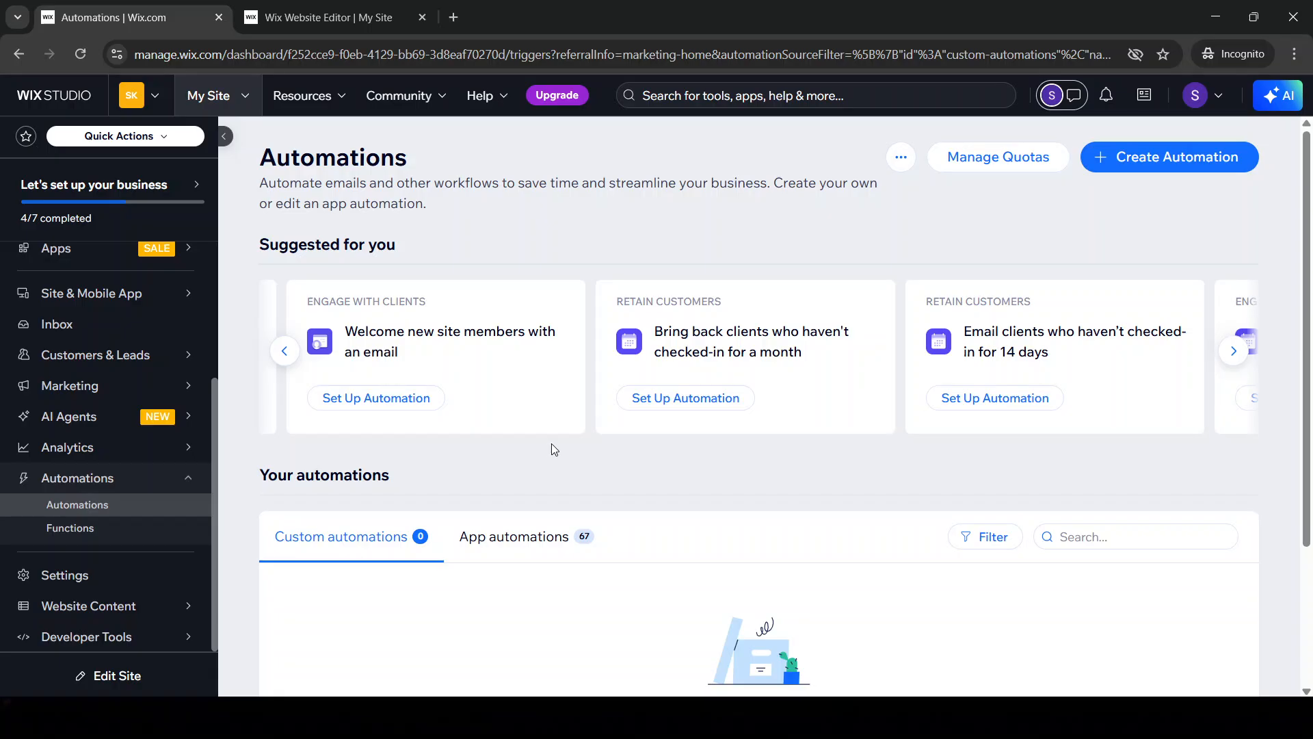
{"action": "left_click", "coordinate": [1146, 168]}
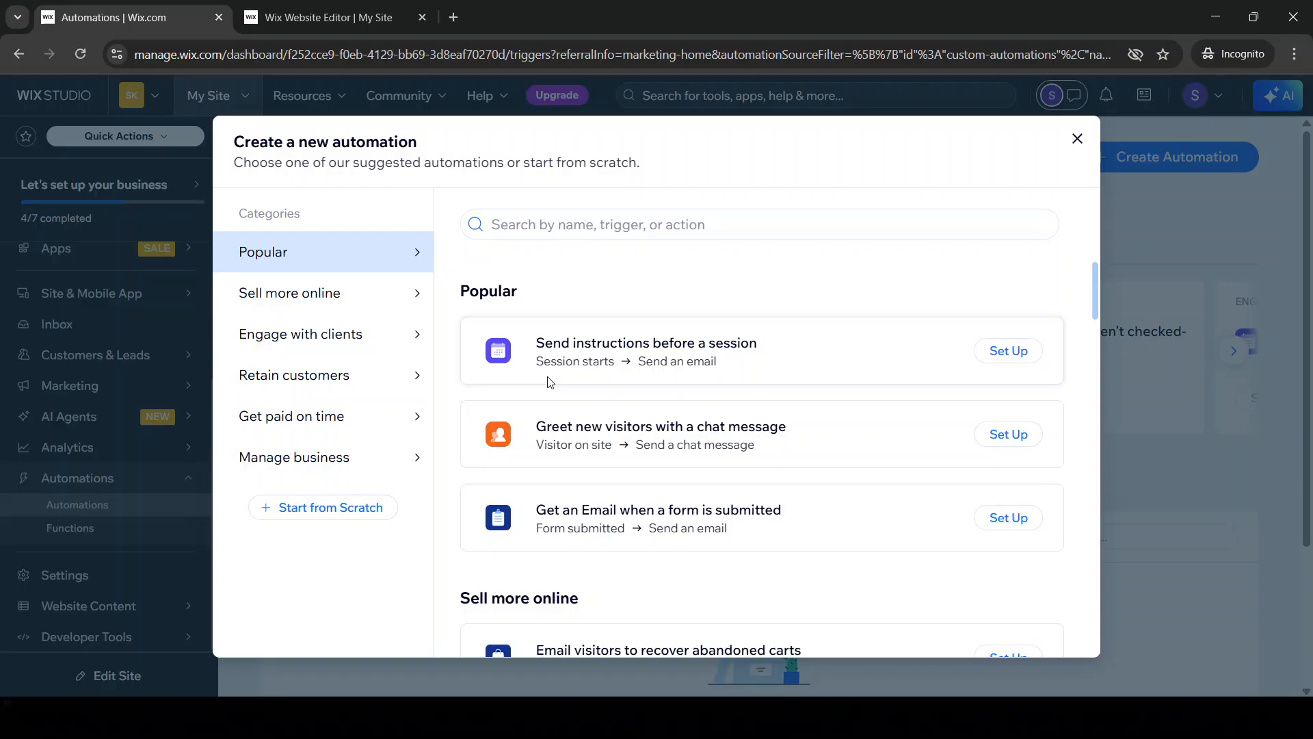
{"action": "scroll", "coordinate": [557, 482], "scroll_direction": "down", "scroll_amount": 10}
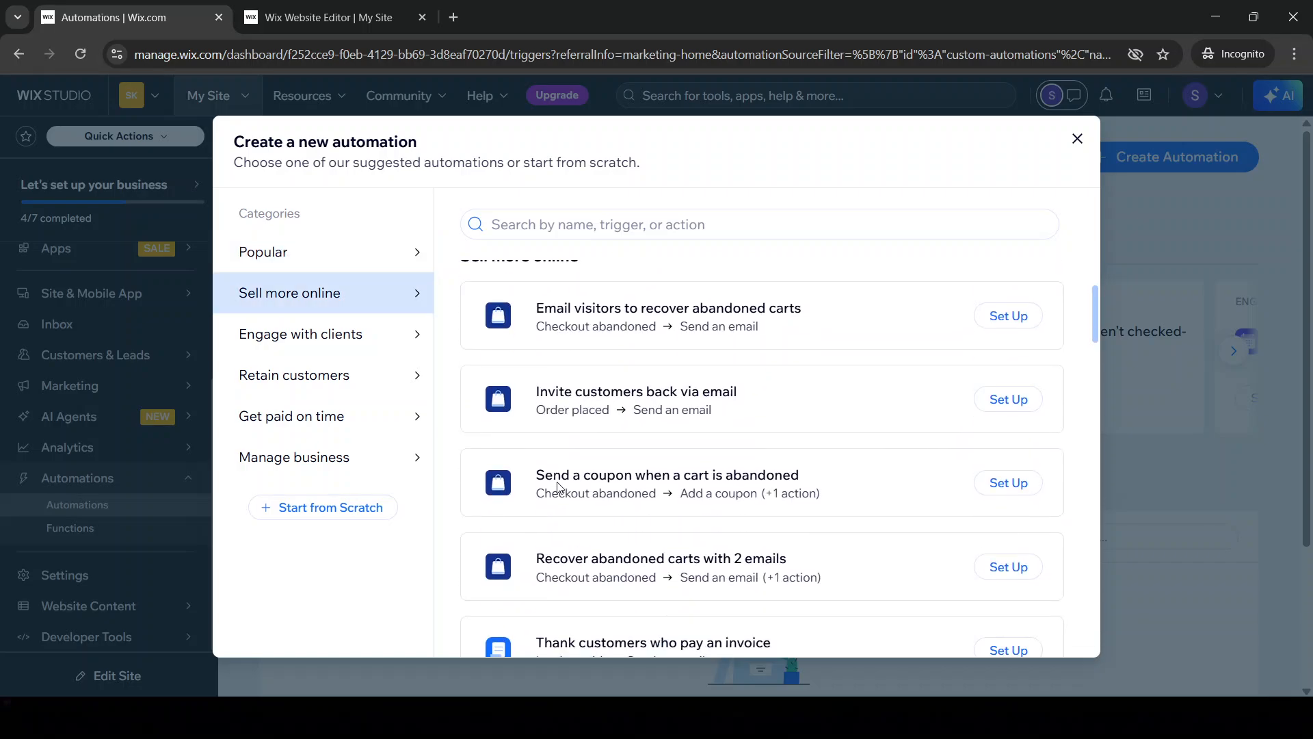
{"action": "scroll", "coordinate": [560, 487], "scroll_direction": "down", "scroll_amount": 5}
{"action": "scroll", "coordinate": [566, 486], "scroll_direction": "down", "scroll_amount": 3}
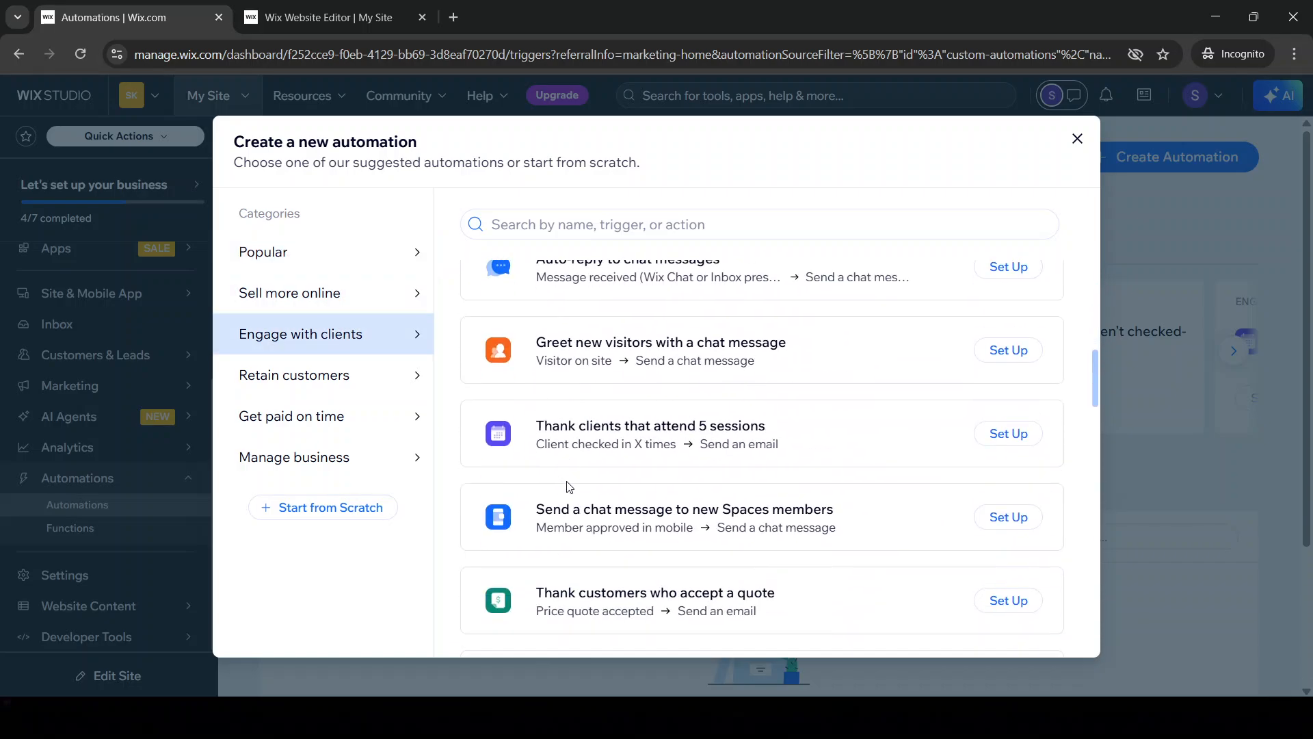
{"action": "scroll", "coordinate": [568, 487], "scroll_direction": "up", "scroll_amount": 2}
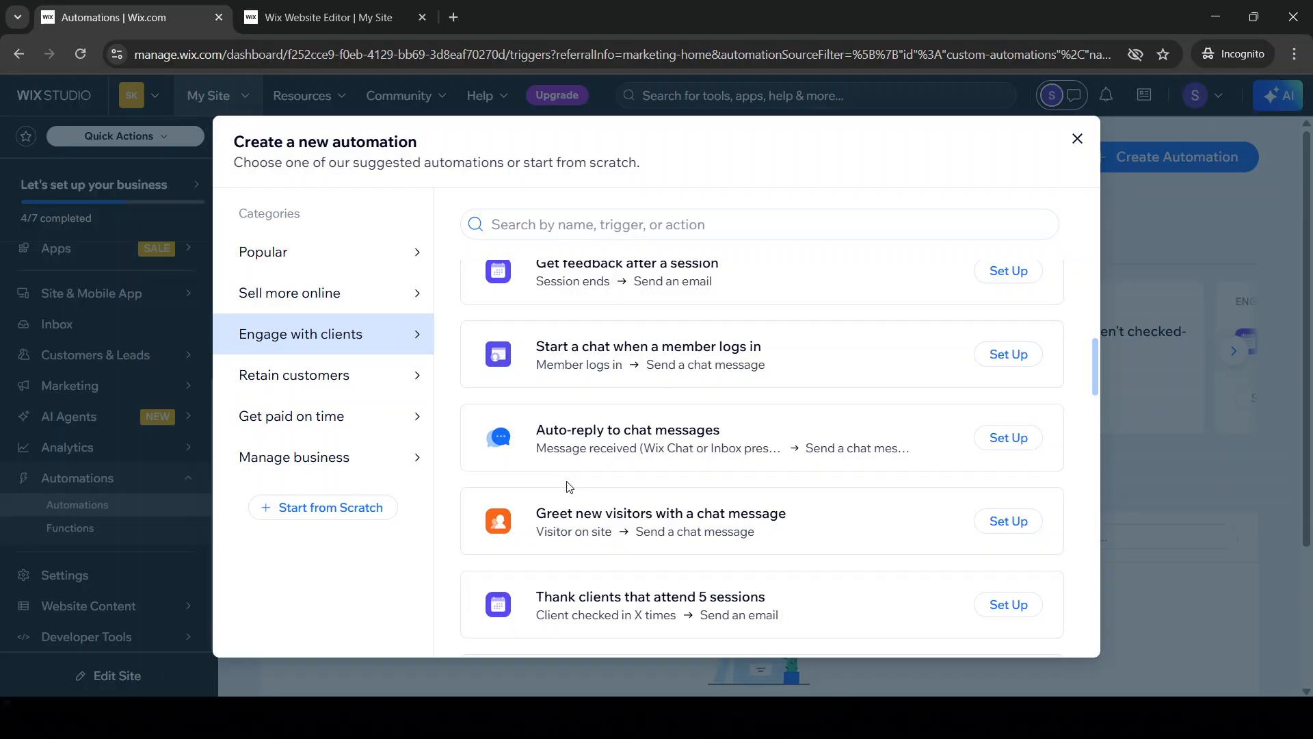
{"action": "scroll", "coordinate": [568, 487], "scroll_direction": "down", "scroll_amount": 2}
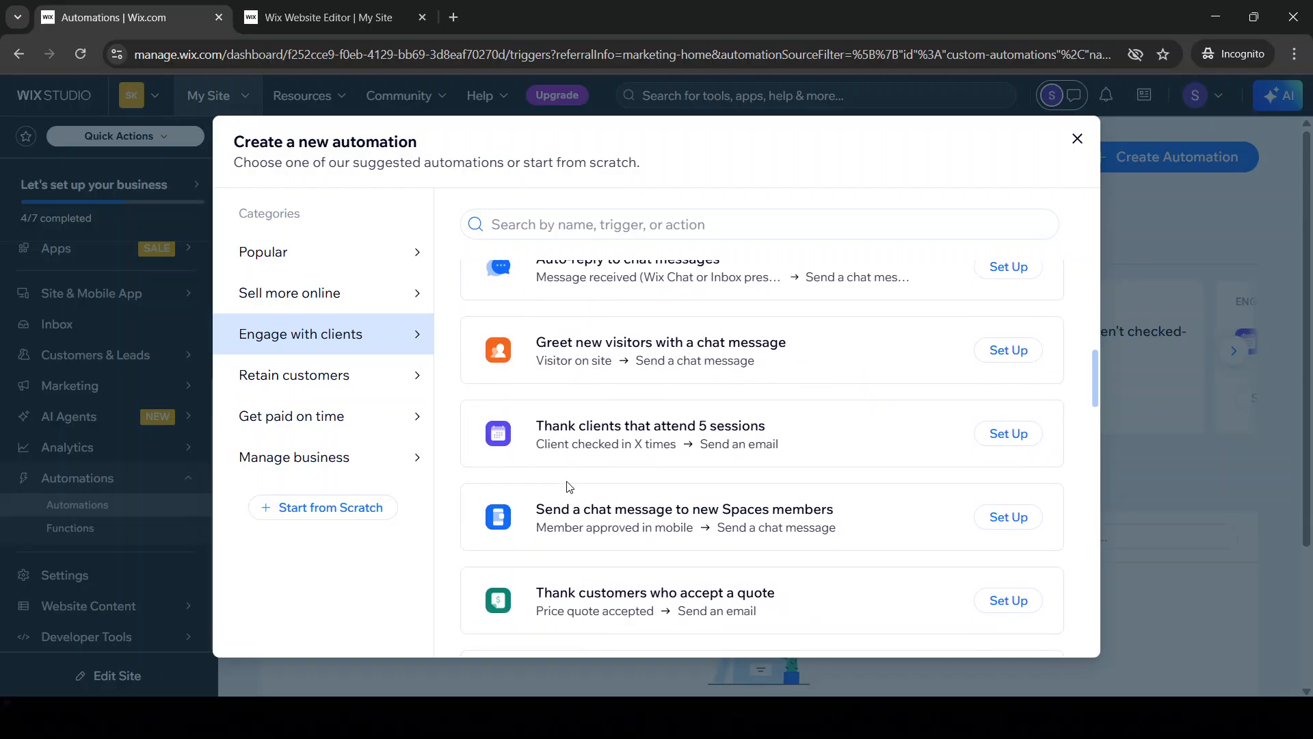
{"action": "scroll", "coordinate": [573, 486], "scroll_direction": "up", "scroll_amount": 1}
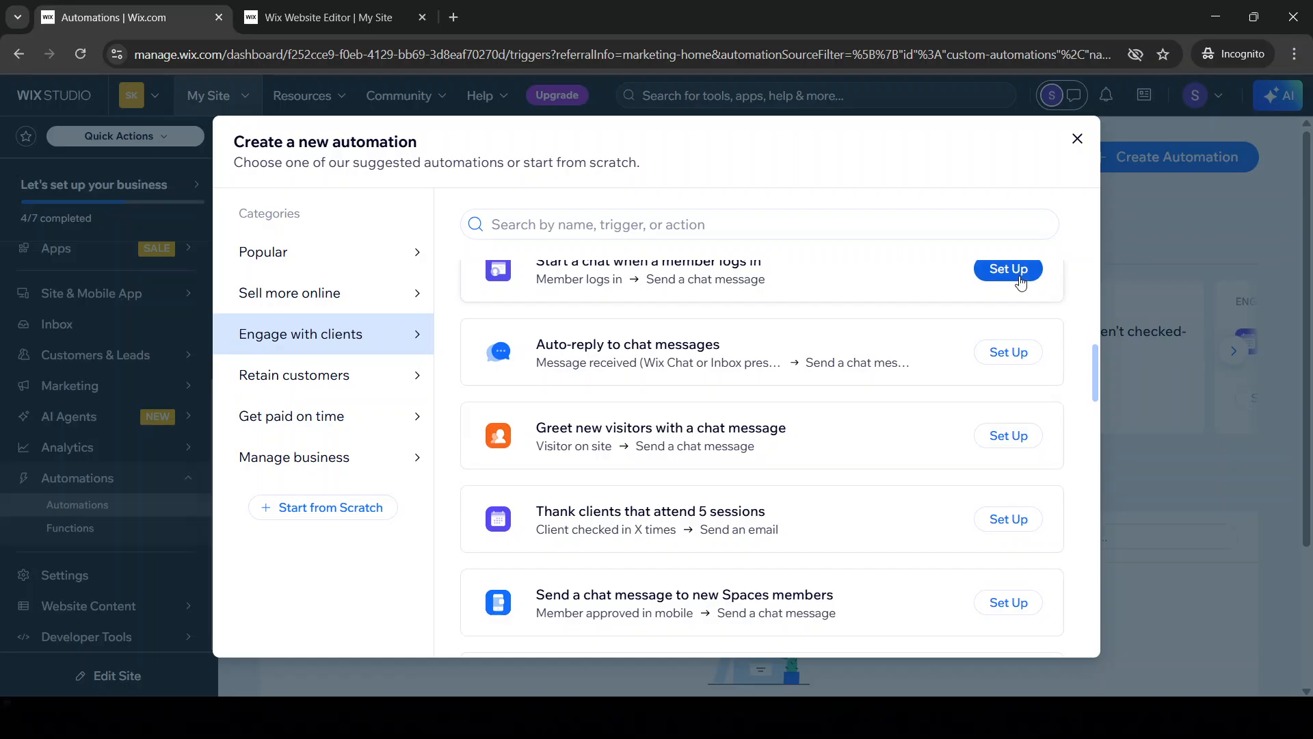
{"action": "scroll", "coordinate": [1012, 353], "scroll_direction": "up", "scroll_amount": 5}
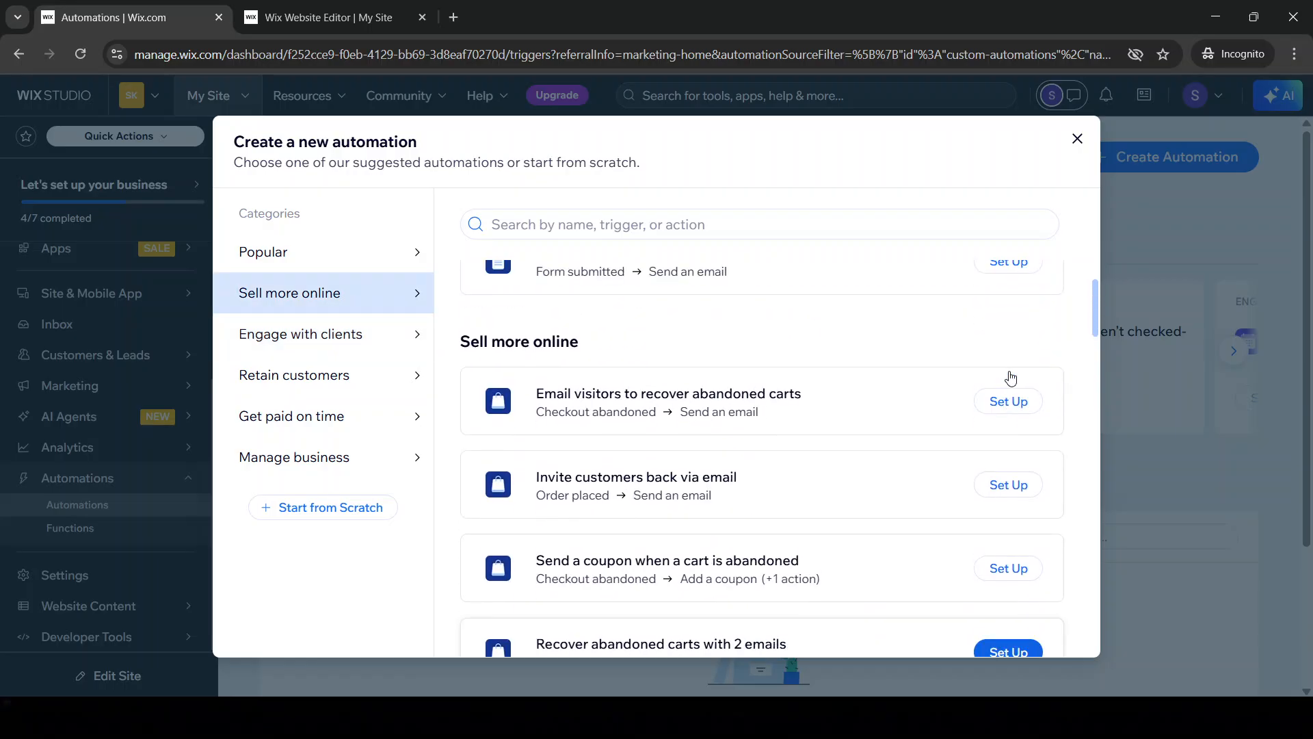
{"action": "left_click", "coordinate": [1011, 403]}
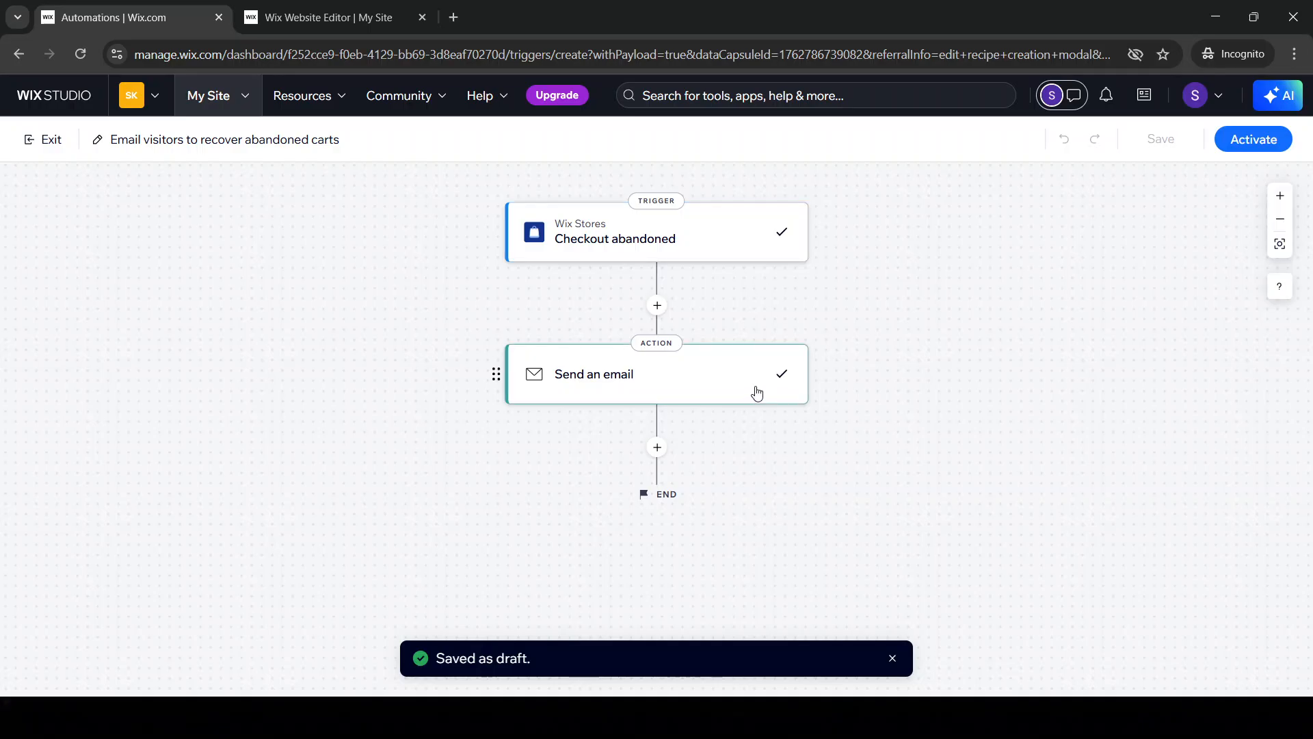
Step: Examine the Send an email action's settings, including sender details, email template and email type
{"action": "scroll", "coordinate": [755, 387], "scroll_direction": "down", "scroll_amount": 2}
{"action": "scroll", "coordinate": [727, 355], "scroll_direction": "up", "scroll_amount": 2}
{"action": "left_click", "coordinate": [606, 379]}
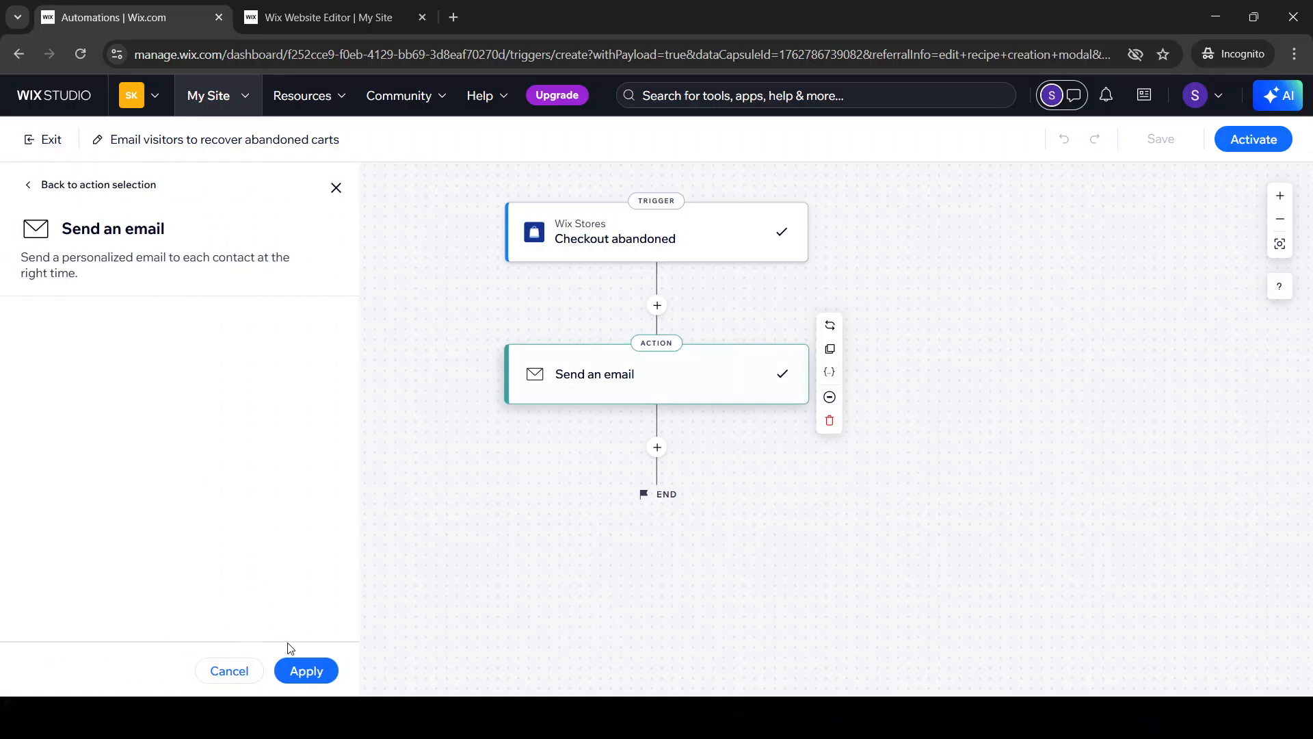
{"action": "left_click", "coordinate": [949, 267]}
{"action": "left_click", "coordinate": [676, 389]}
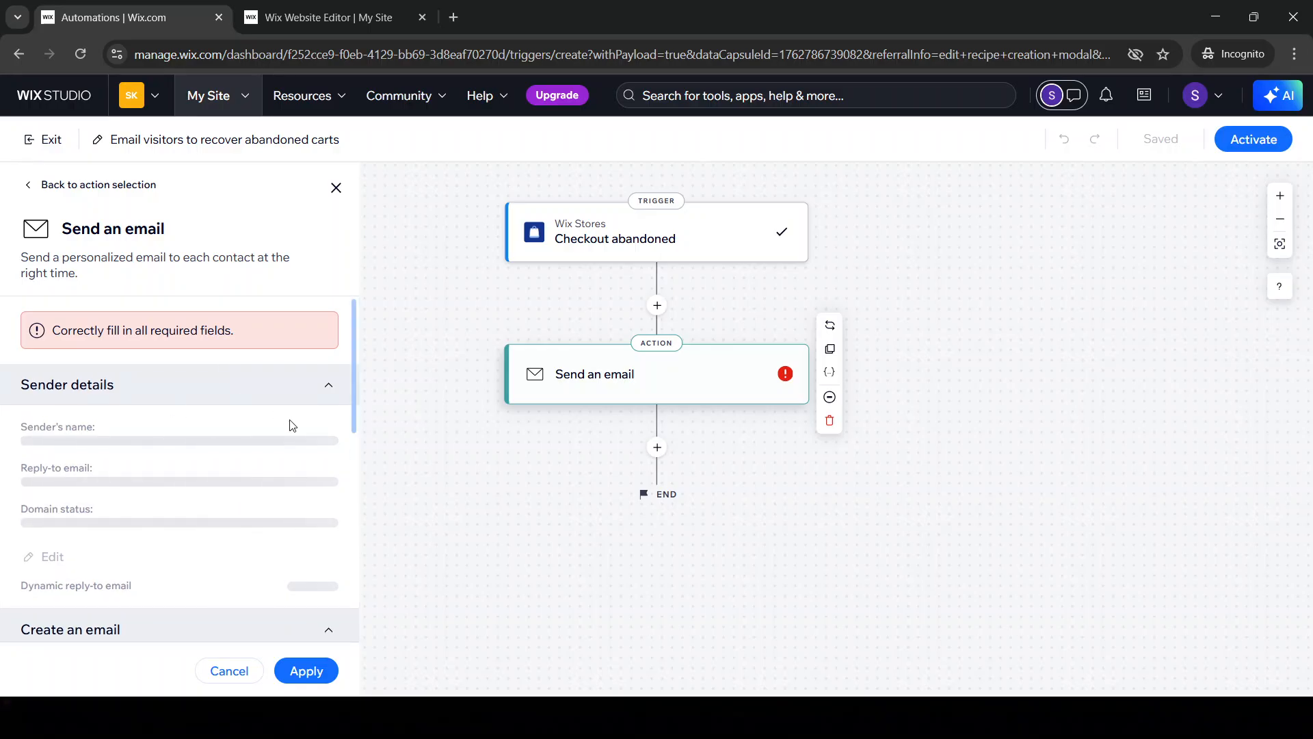
{"action": "scroll", "coordinate": [253, 428], "scroll_direction": "down", "scroll_amount": 5}
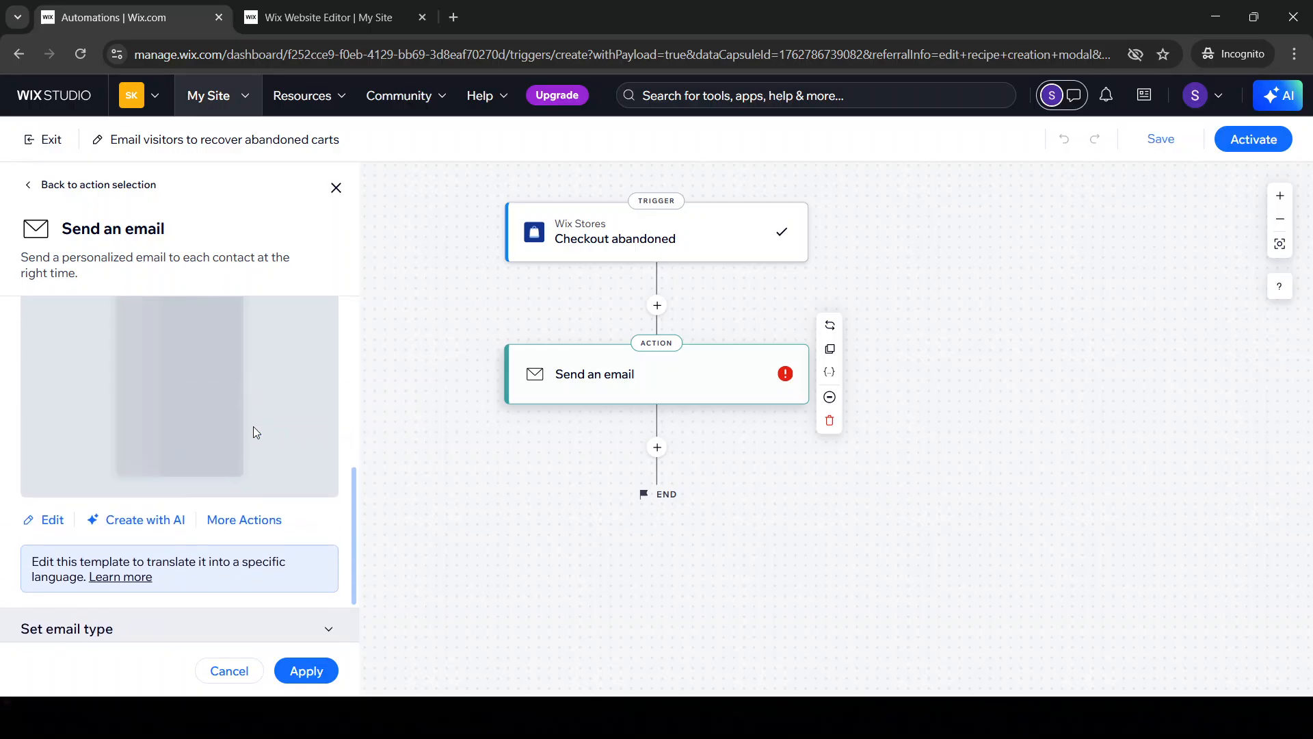
{"action": "scroll", "coordinate": [235, 448], "scroll_direction": "up", "scroll_amount": 1}
{"action": "scroll", "coordinate": [252, 452], "scroll_direction": "down", "scroll_amount": 2}
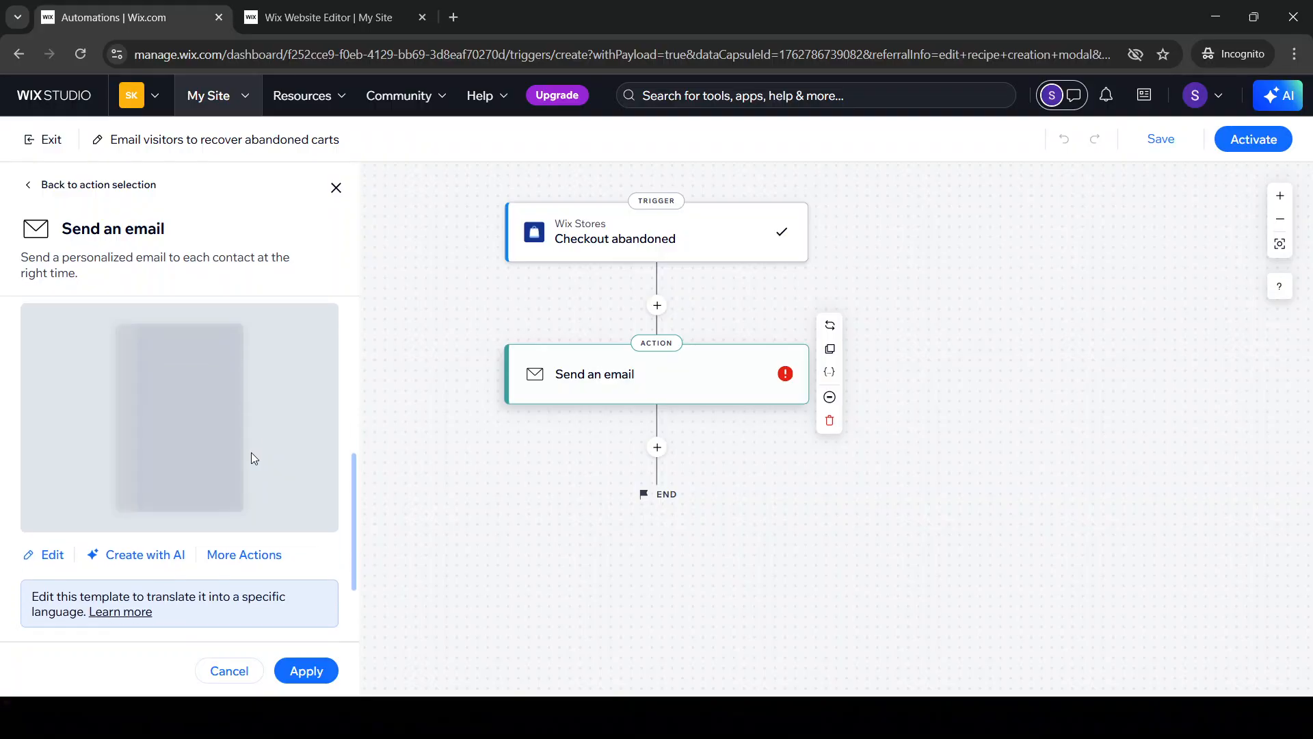
{"action": "left_click", "coordinate": [331, 552]}
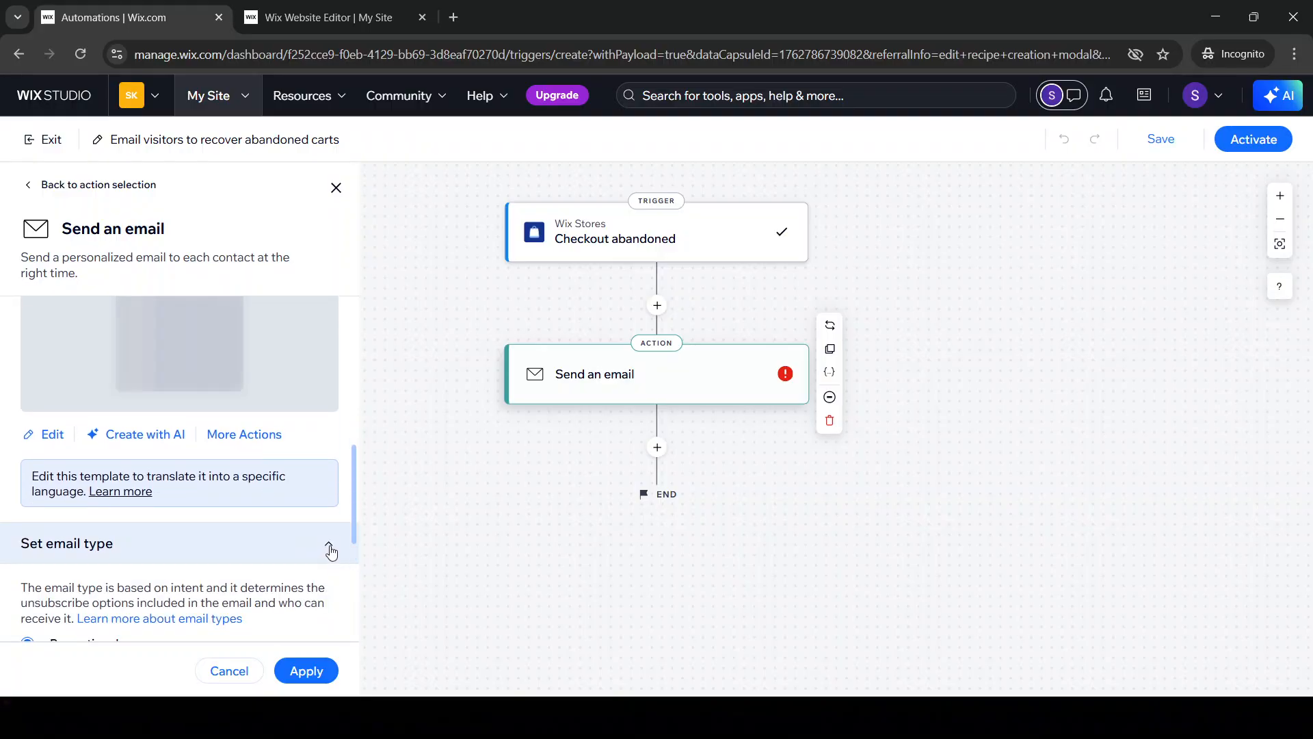
{"action": "left_click", "coordinate": [331, 552]}
Step: Add a Send a chat message action after the Send an email action, leaving its message empty
{"action": "left_click", "coordinate": [659, 456]}
{"action": "left_click", "coordinate": [658, 457]}
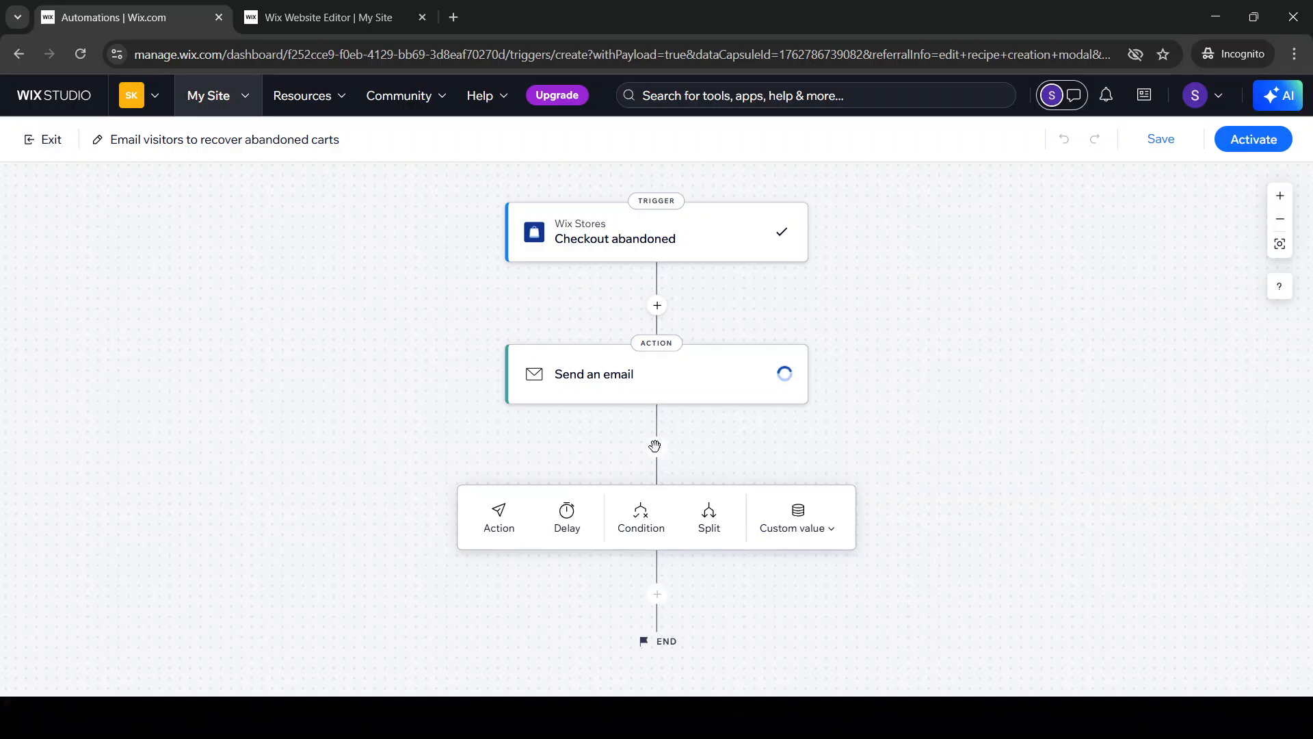
{"action": "left_click", "coordinate": [503, 522]}
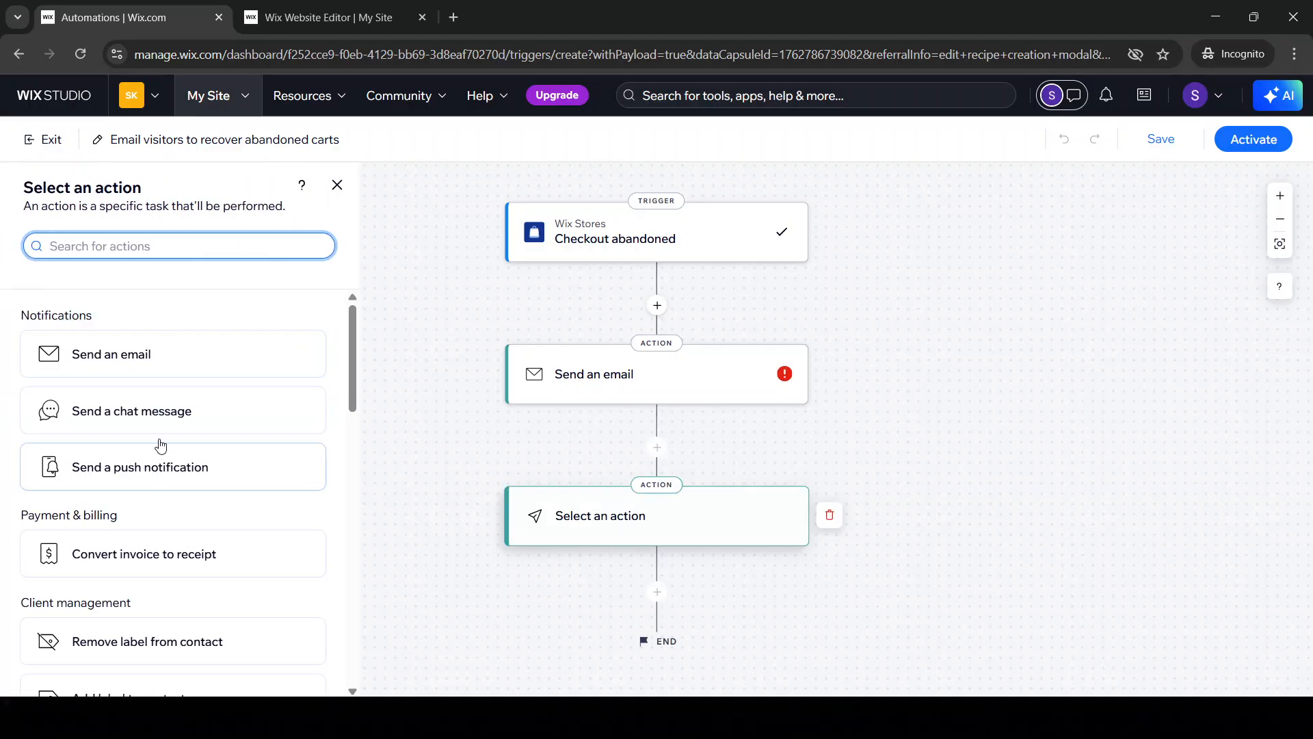
{"action": "scroll", "coordinate": [183, 581], "scroll_direction": "down", "scroll_amount": 3}
{"action": "scroll", "coordinate": [185, 590], "scroll_direction": "down", "scroll_amount": 10}
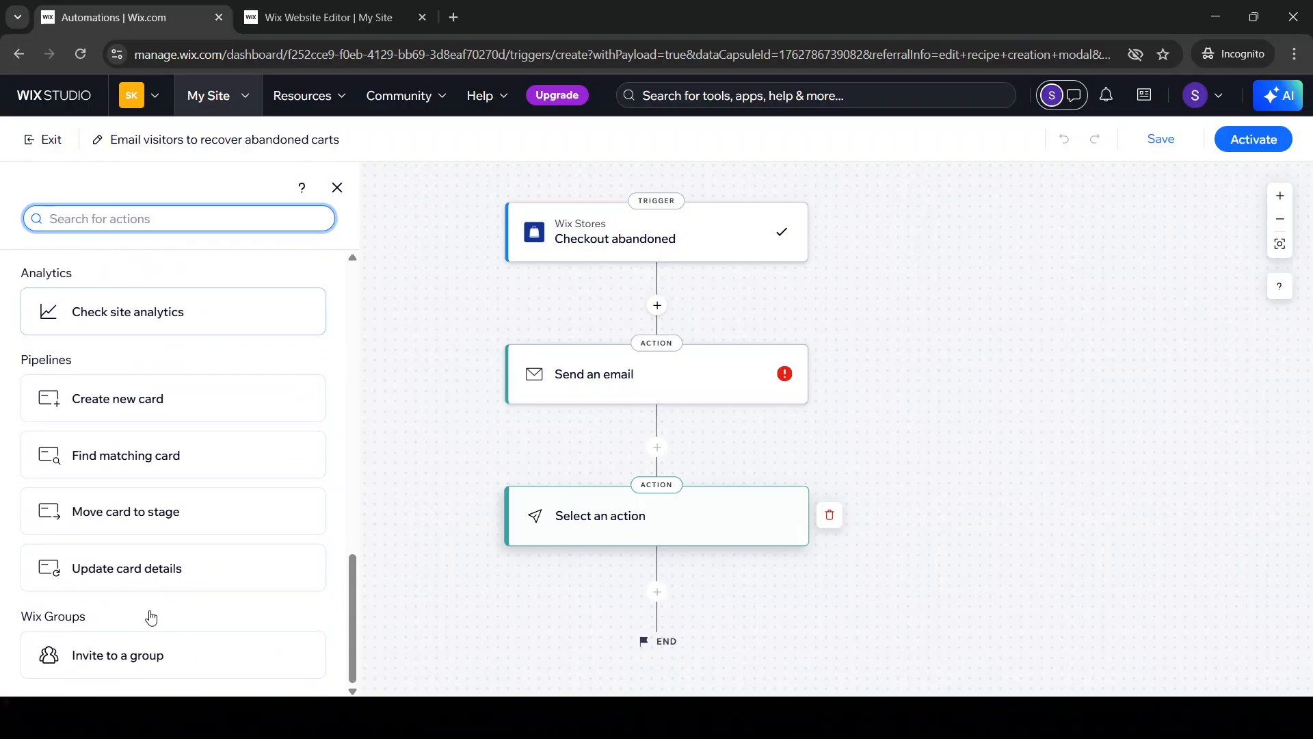
{"action": "scroll", "coordinate": [151, 618], "scroll_direction": "up", "scroll_amount": 10}
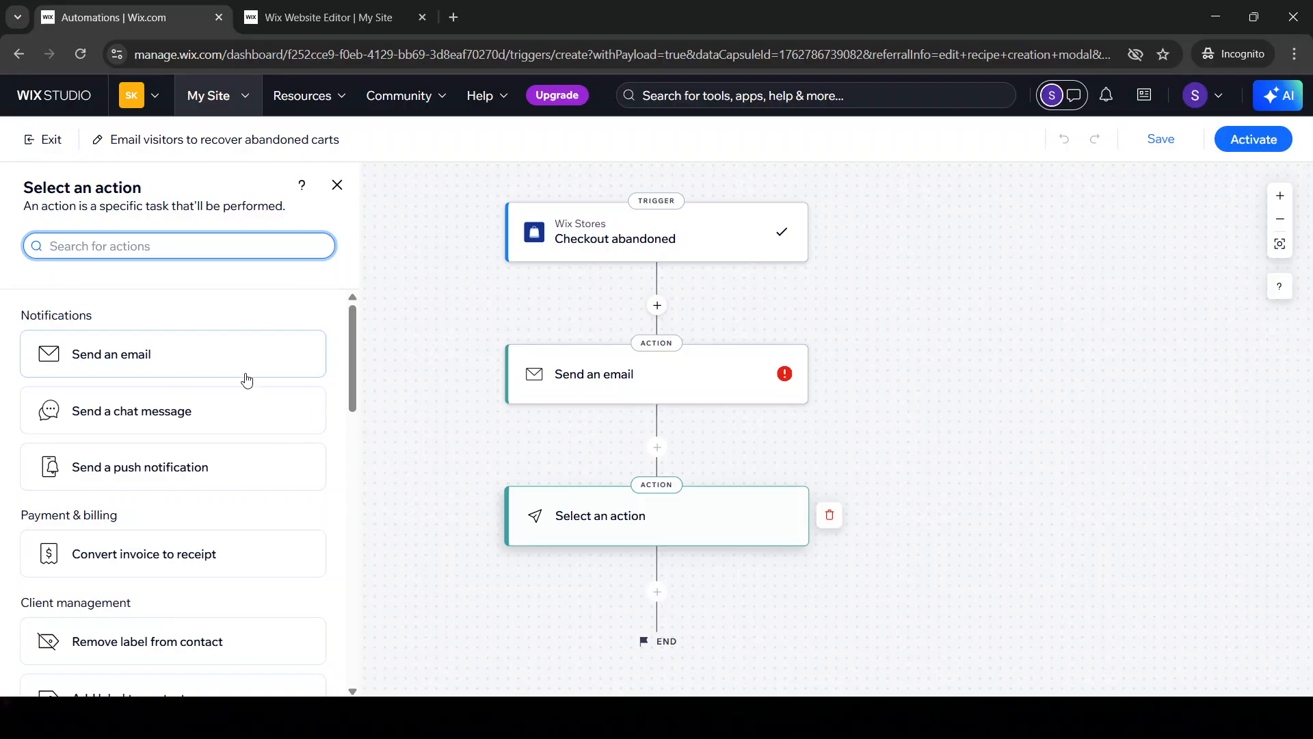
{"action": "left_click", "coordinate": [242, 413]}
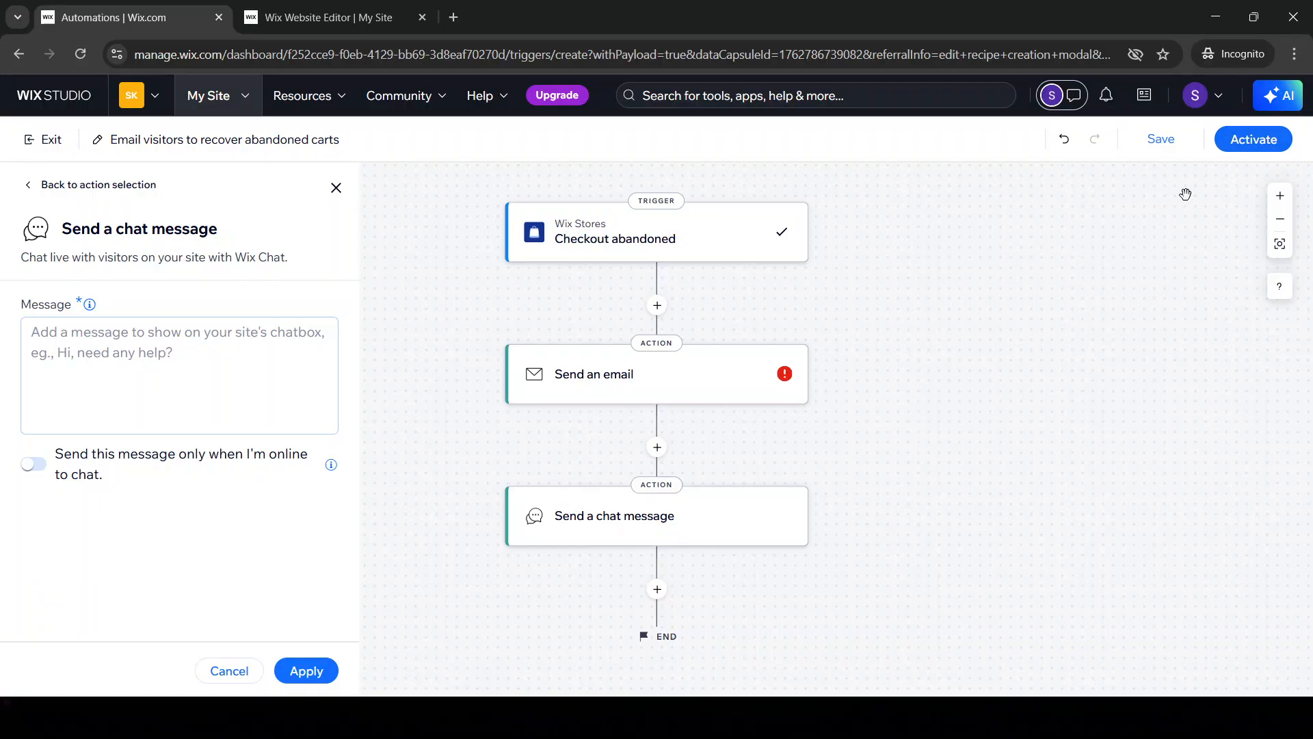
{"action": "left_click", "coordinate": [947, 439]}
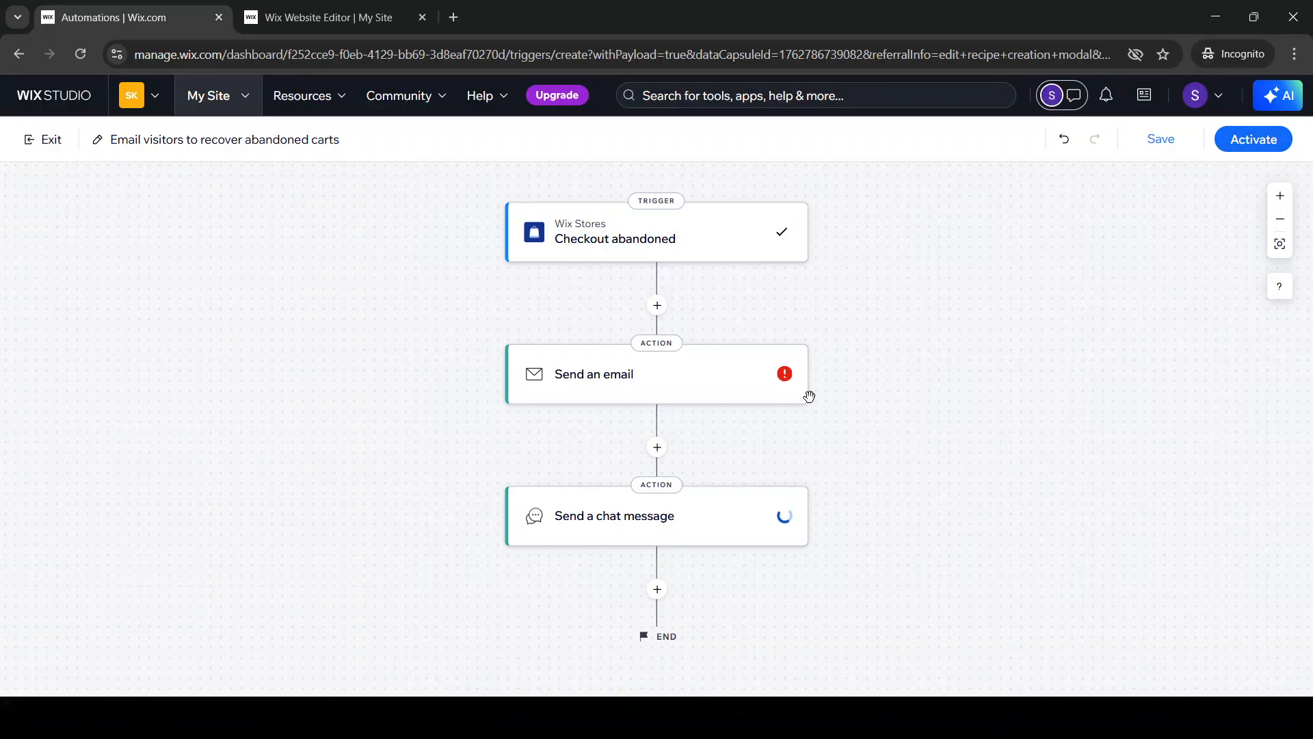
Step: Look over the abandoned-cart workflow and exit the automation editor
{"action": "scroll", "coordinate": [819, 425], "scroll_direction": "down", "scroll_amount": 2}
{"action": "scroll", "coordinate": [819, 425], "scroll_direction": "up", "scroll_amount": 2}
{"action": "scroll", "coordinate": [714, 442], "scroll_direction": "down", "scroll_amount": 2}
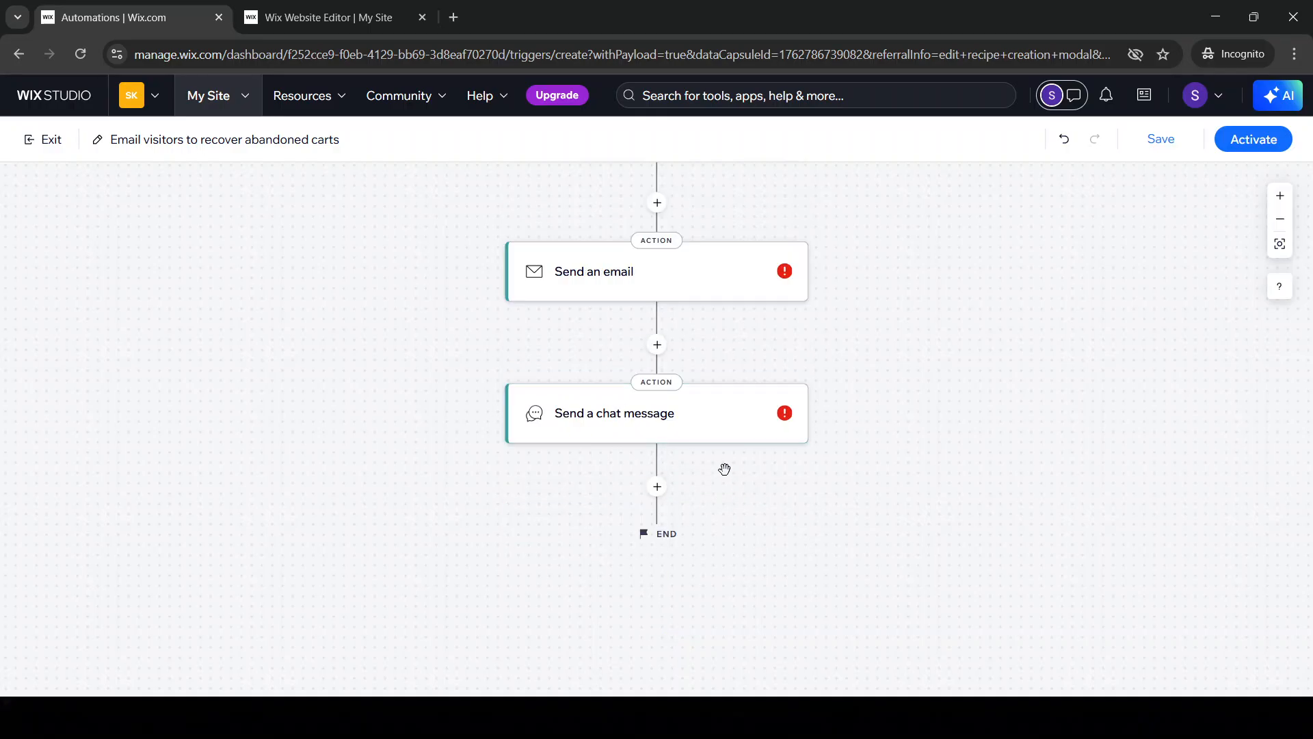
{"action": "scroll", "coordinate": [724, 468], "scroll_direction": "up", "scroll_amount": 2}
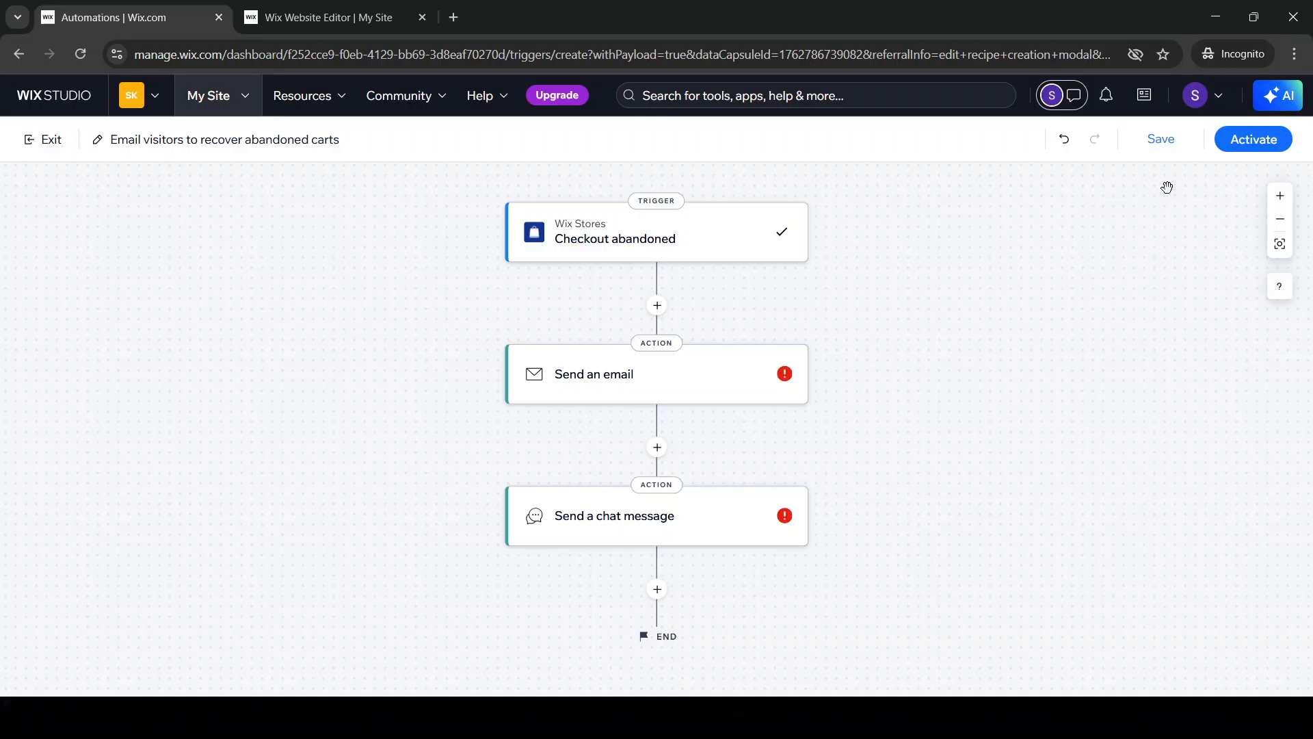
{"action": "scroll", "coordinate": [1161, 189], "scroll_direction": "down", "scroll_amount": 2}
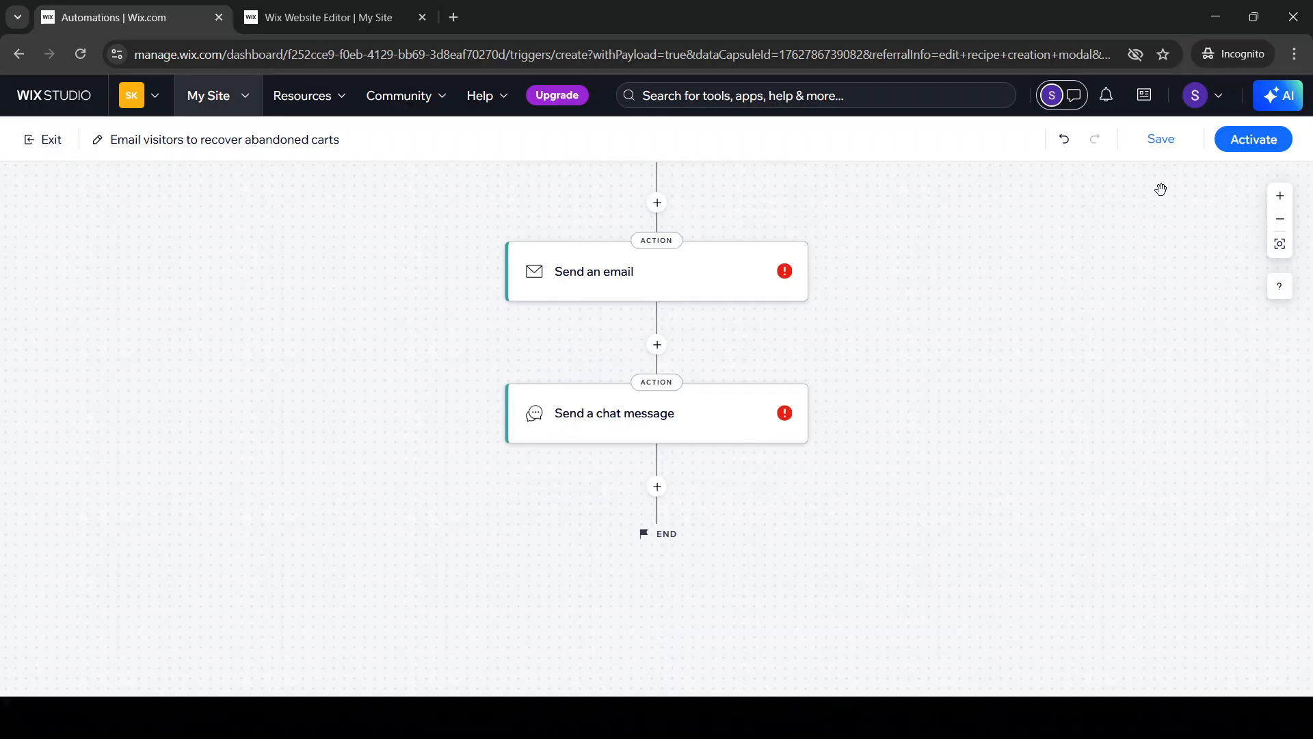
{"action": "left_click", "coordinate": [44, 141]}
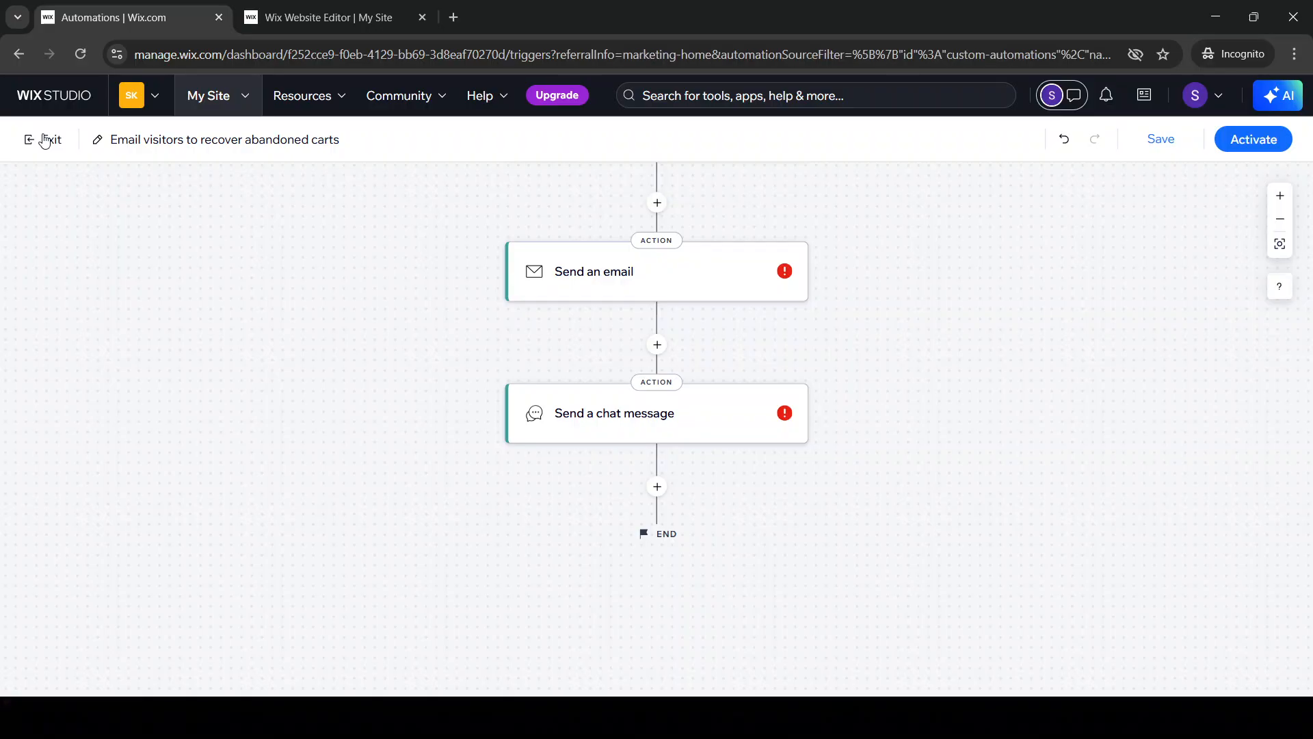